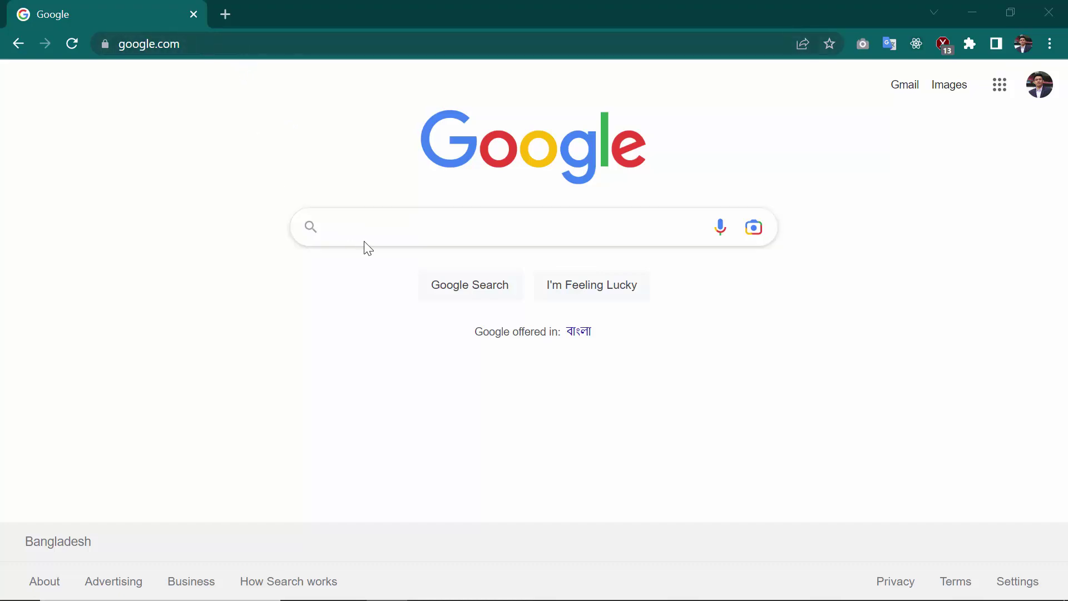
Run a Google search for 'voicemaker'
click(370, 221)
text(vo)
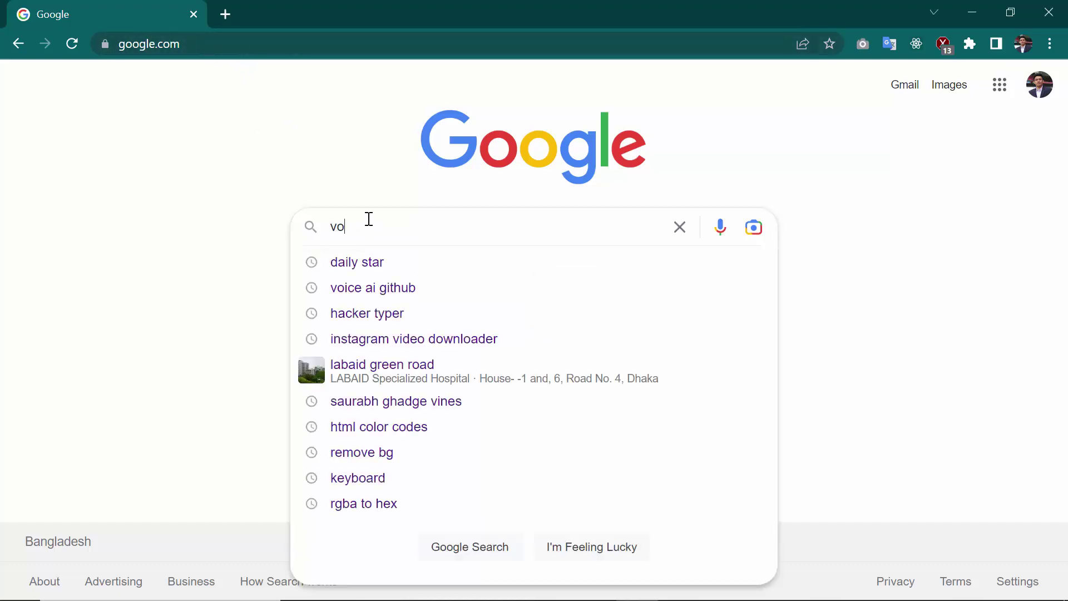
text(icemaker)
key(Return)
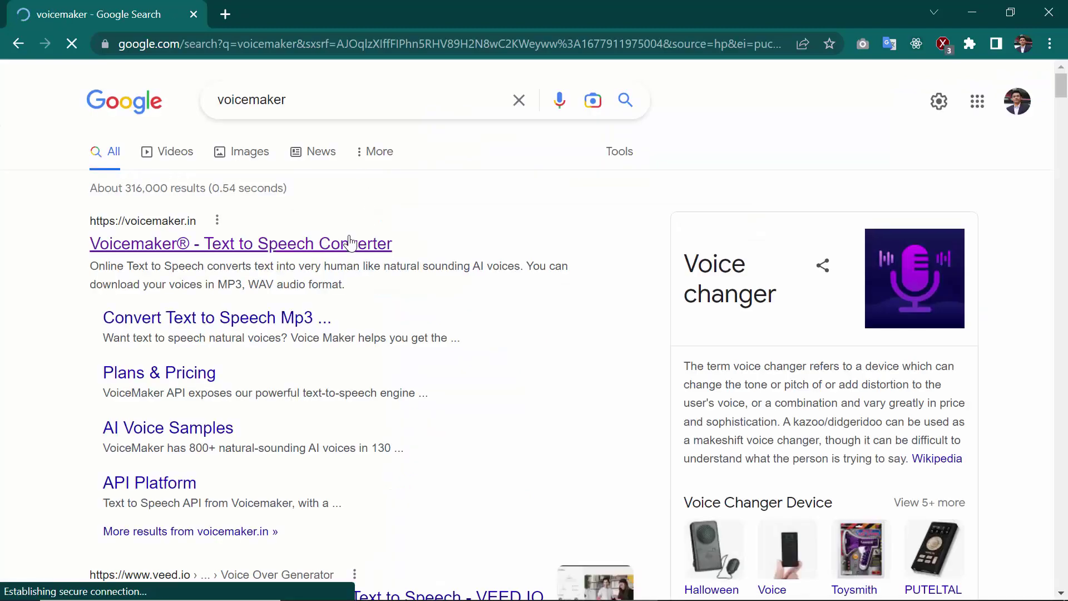
Open the Voicemaker site and swap its sample text for the pasted YouTube-channel paragraph
click(249, 244)
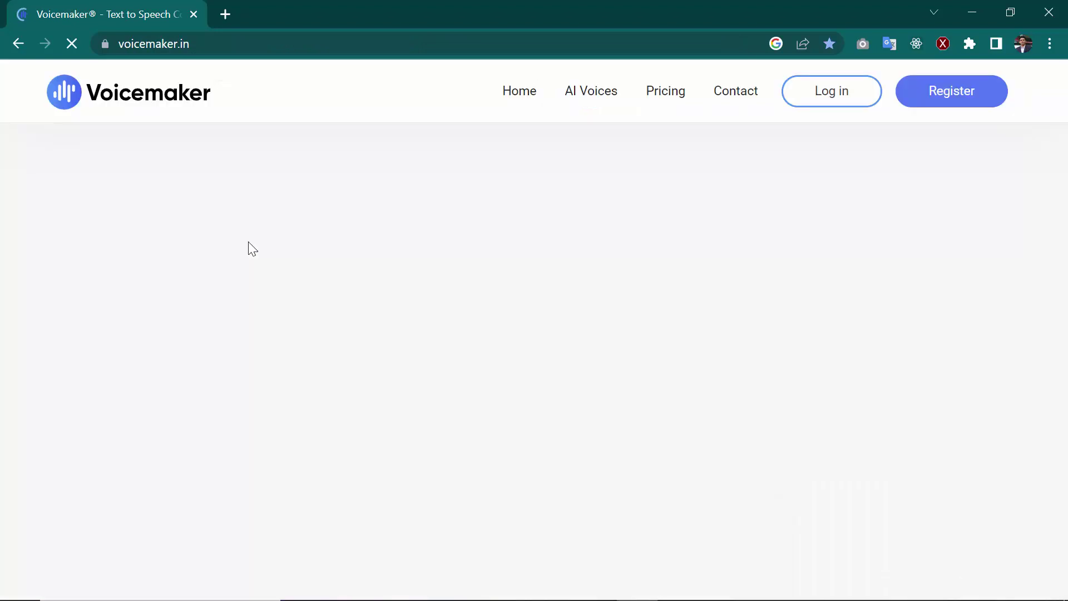
scroll(216, 311, down, 1)
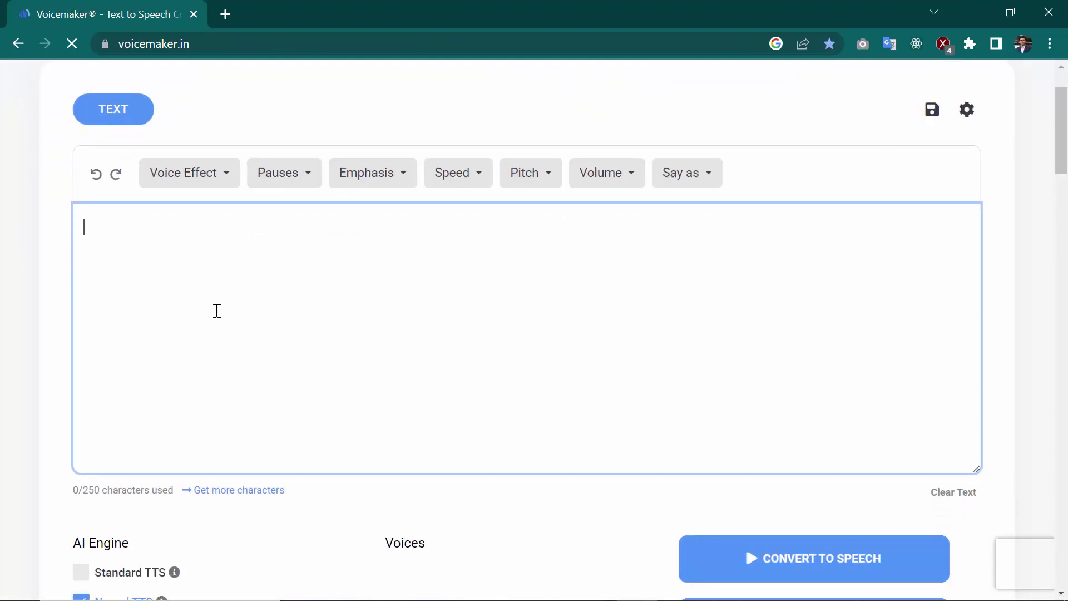
text(Loading Animation by HTML & CSS)
drag(294, 227, 45, 238)
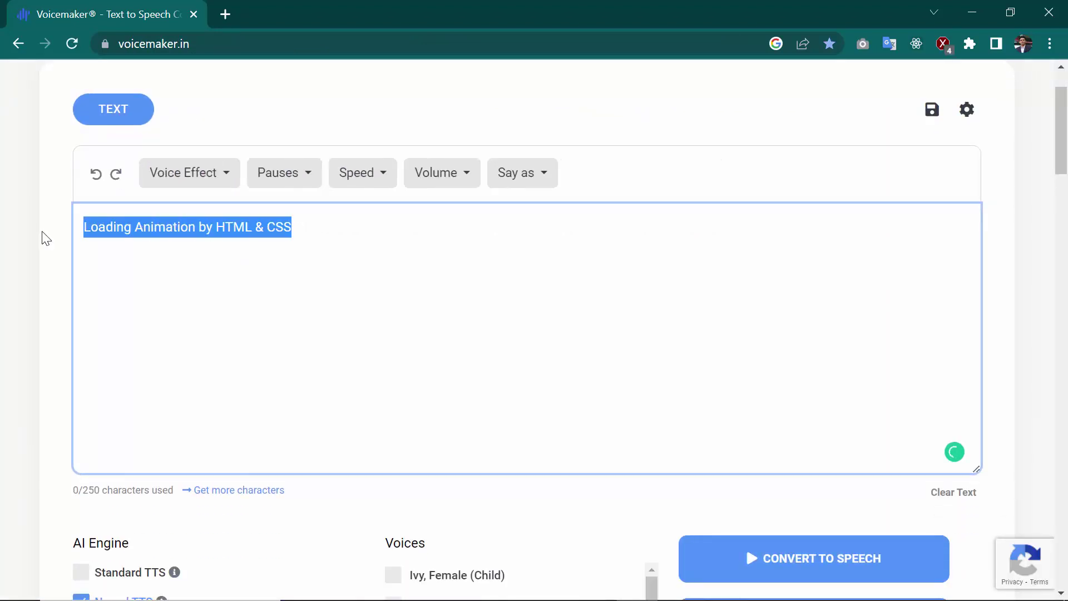
key(BackSpace)
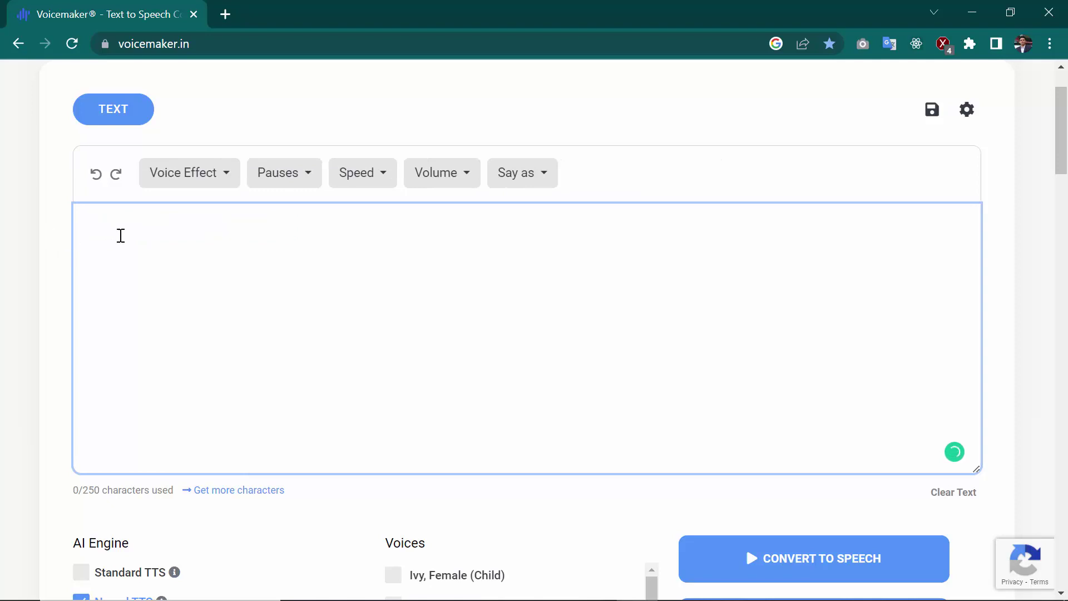
right_click(127, 237)
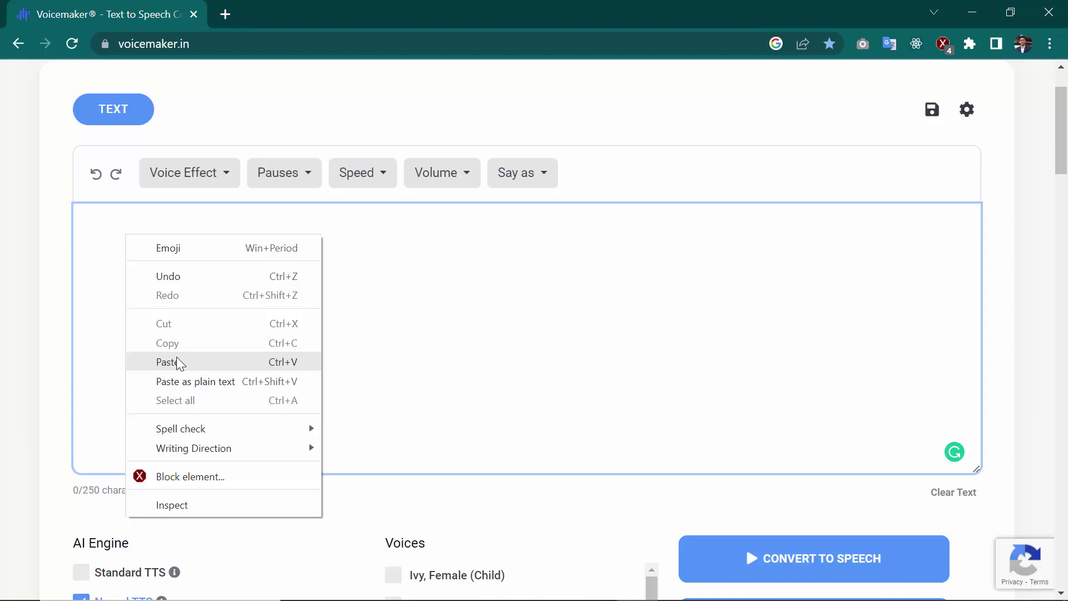
click(185, 363)
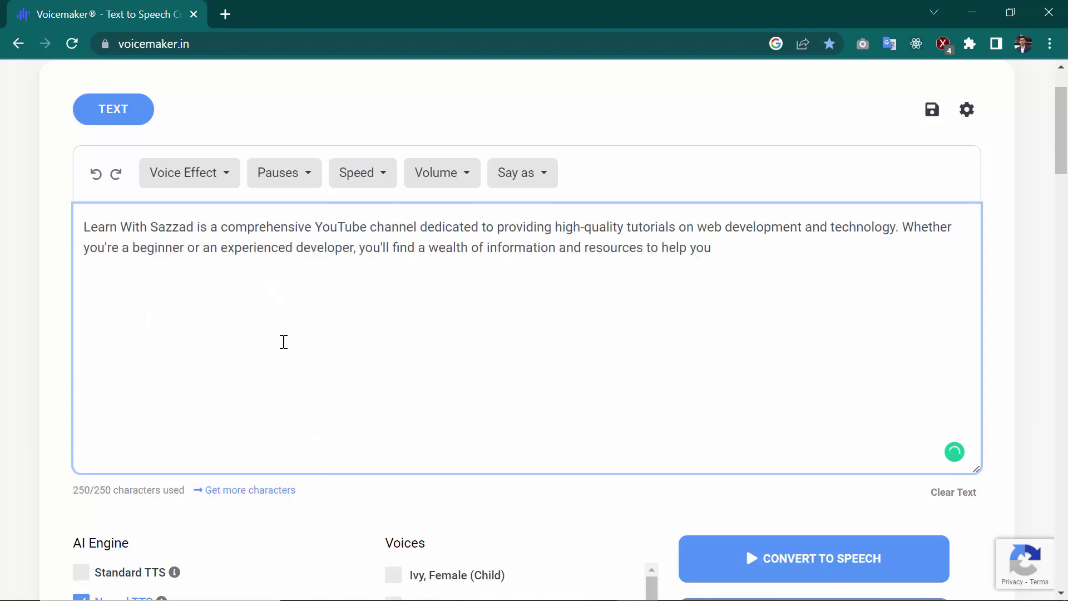
scroll(253, 348, up, 1)
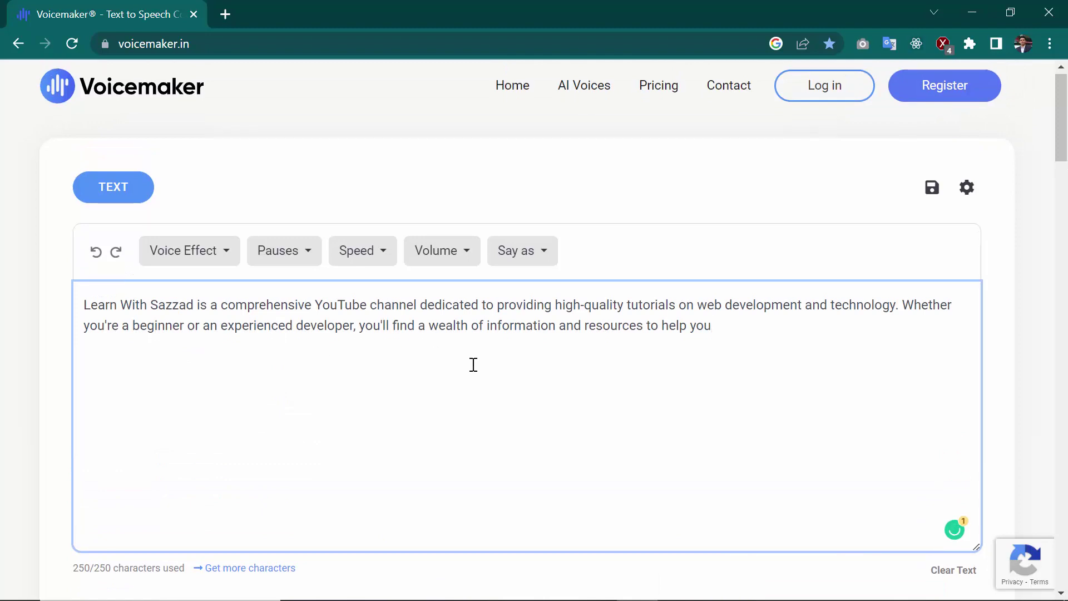
scroll(474, 365, down, 1)
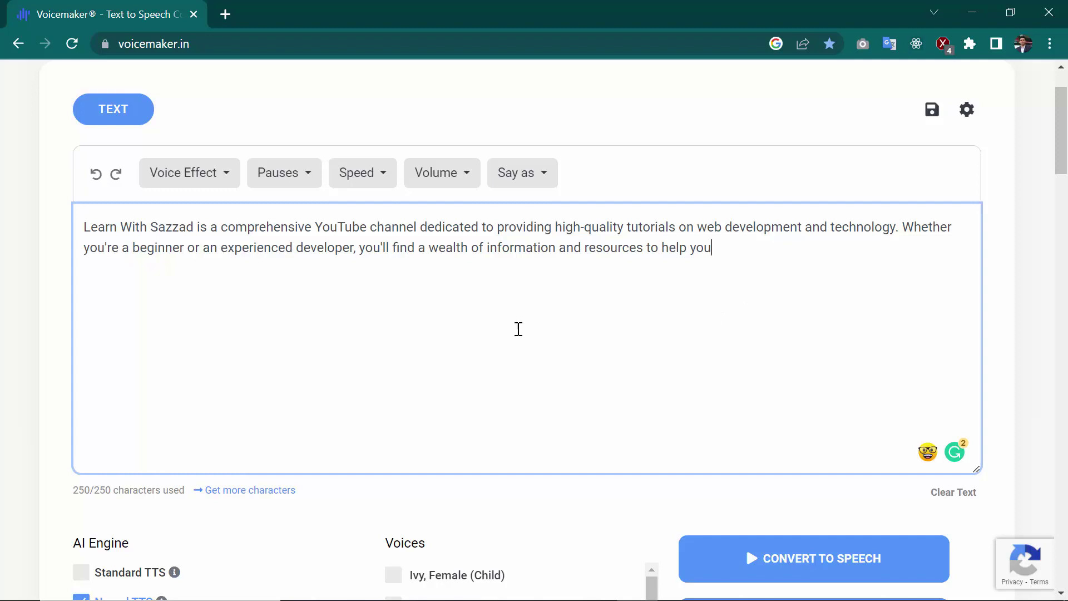
scroll(622, 417, down, 1)
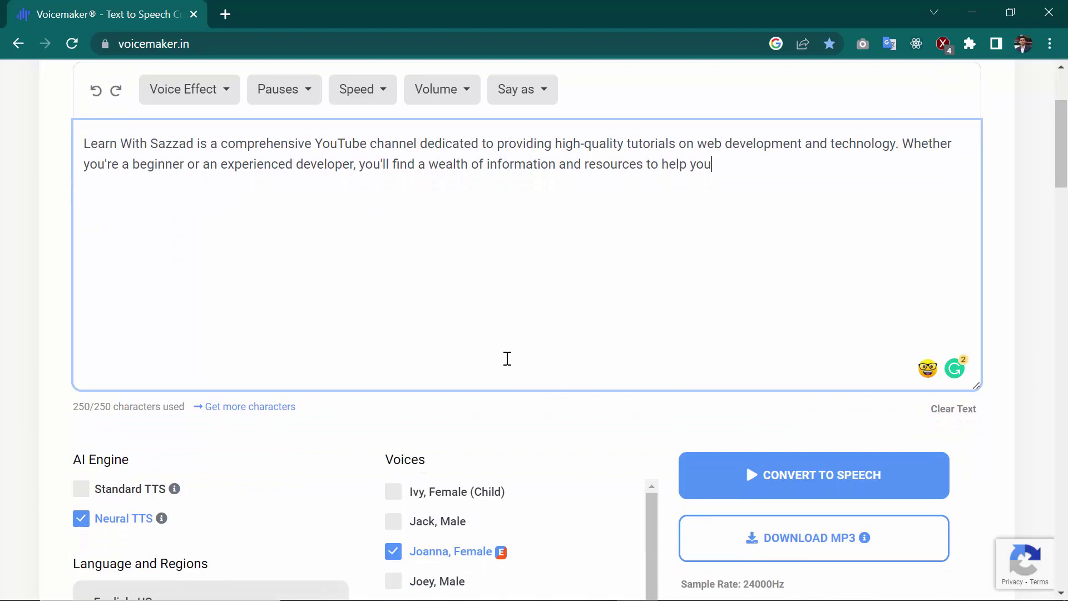
scroll(305, 384, down, 1)
scroll(159, 350, down, 1)
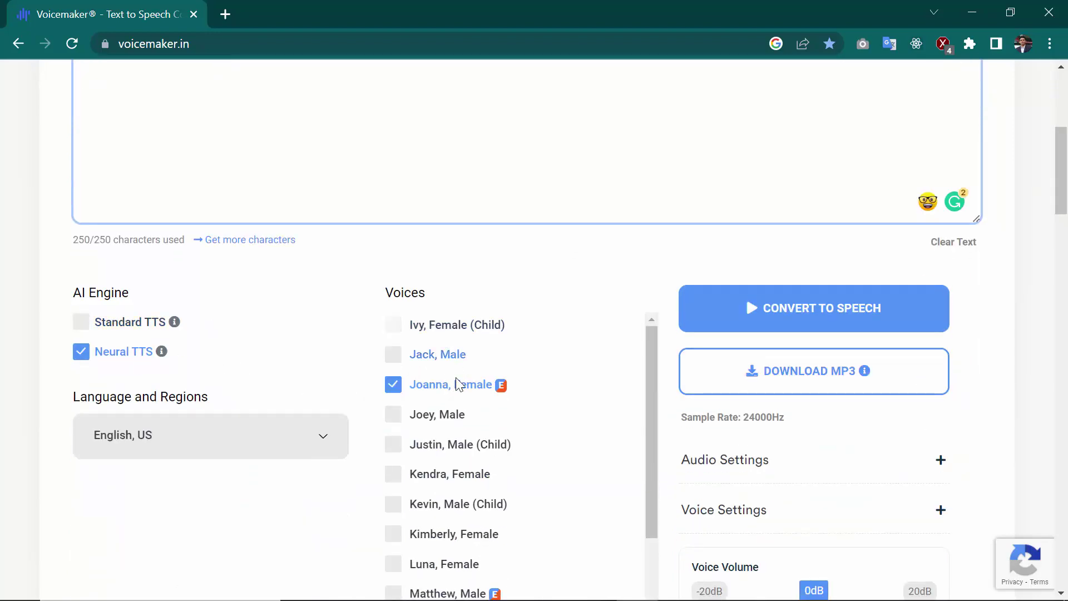
scroll(467, 534, down, 1)
scroll(447, 434, up, 1)
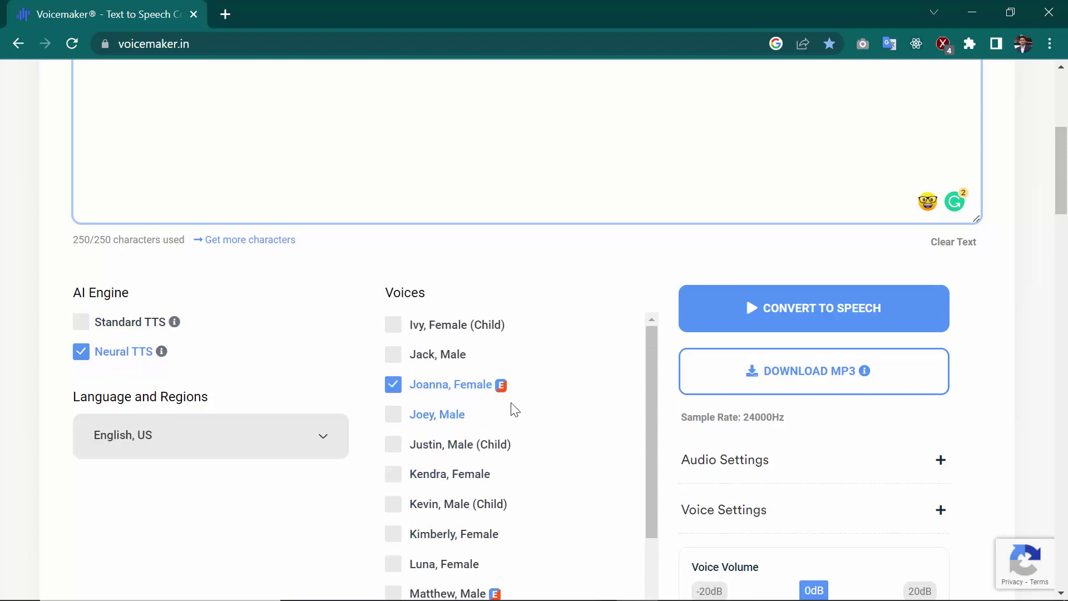
scroll(652, 417, up, 2)
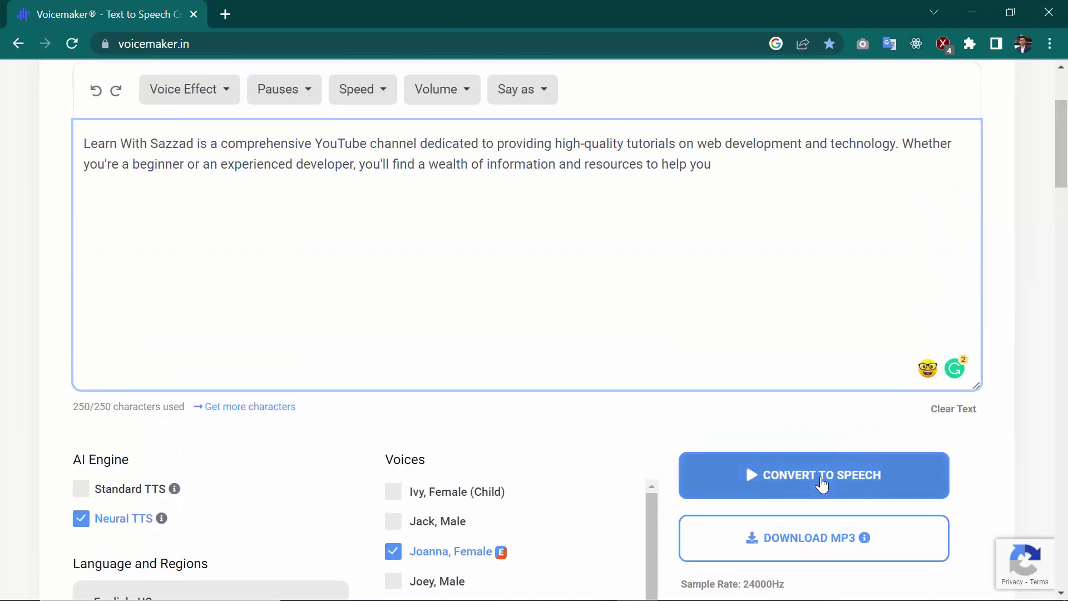
Convert the pasted paragraph into a 14-second Joanna-voice clip
click(822, 484)
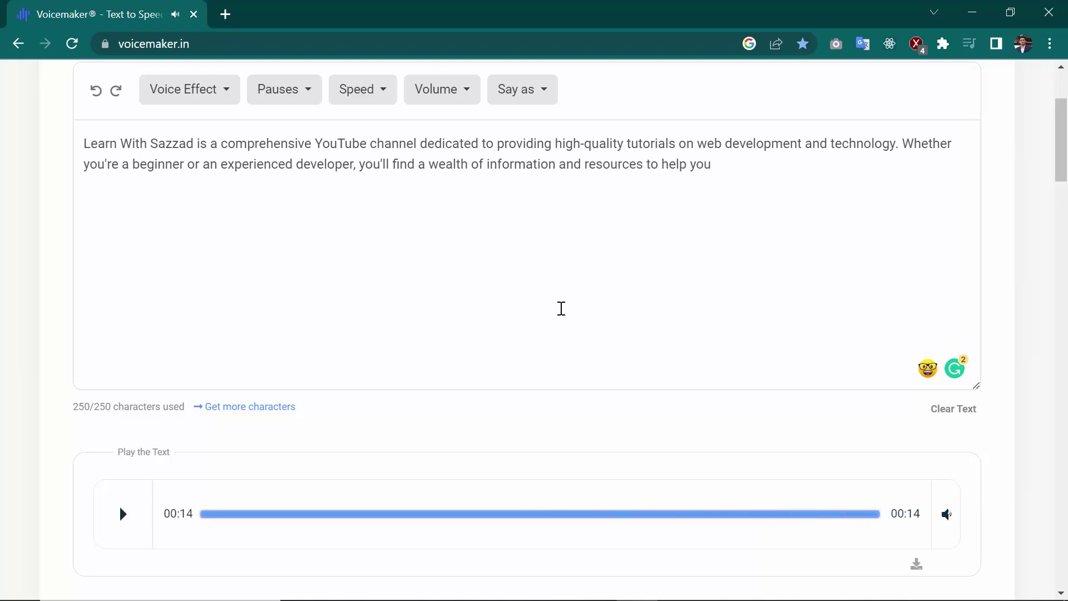
scroll(561, 310, down, 1)
scroll(422, 291, up, 1)
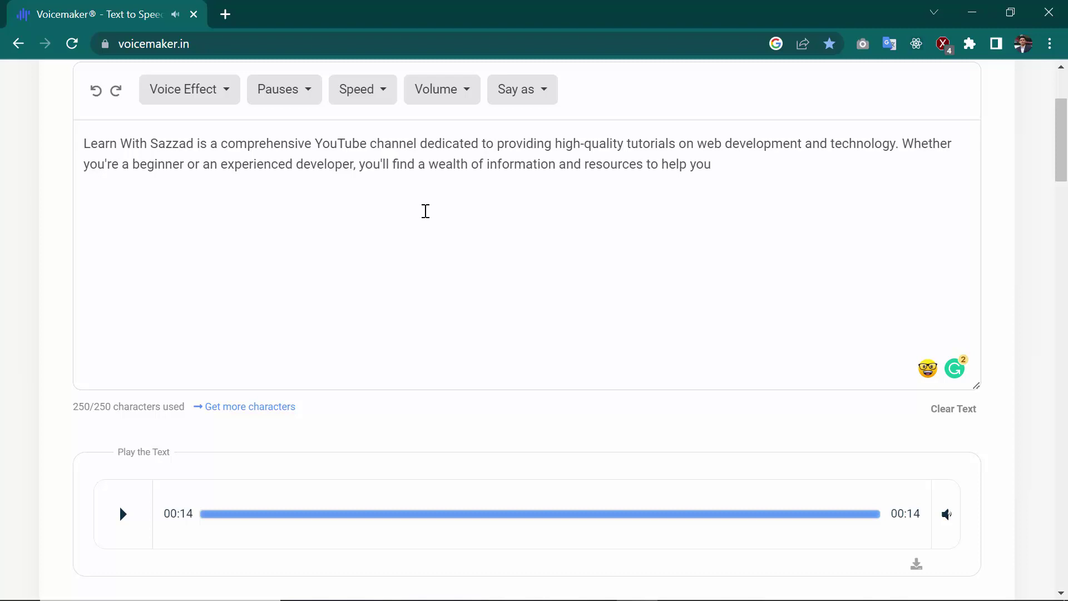
scroll(582, 375, down, 1)
scroll(582, 375, down, 1)
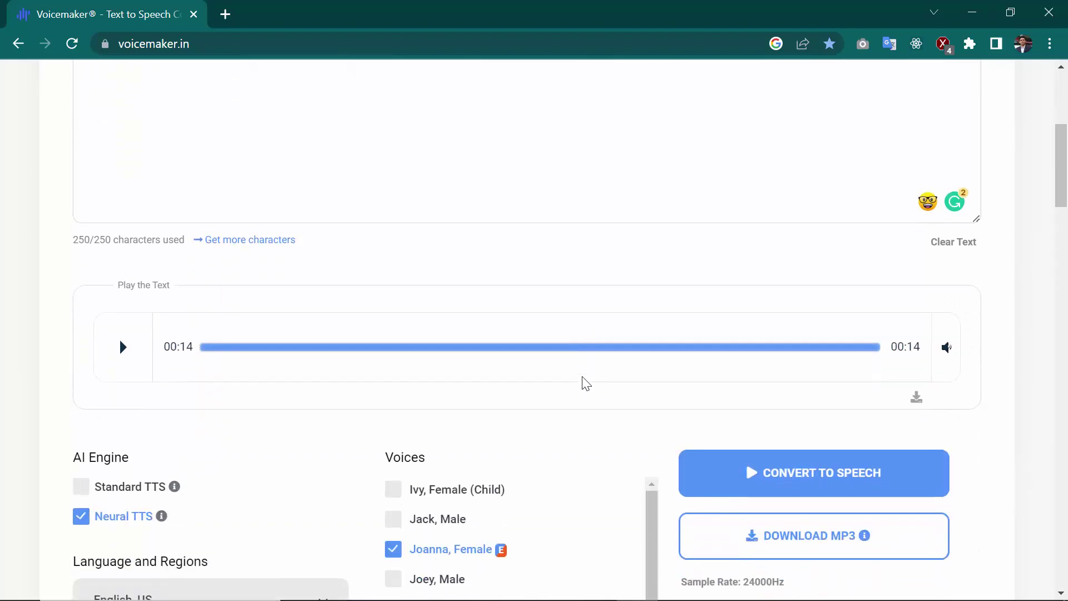
scroll(584, 382, down, 1)
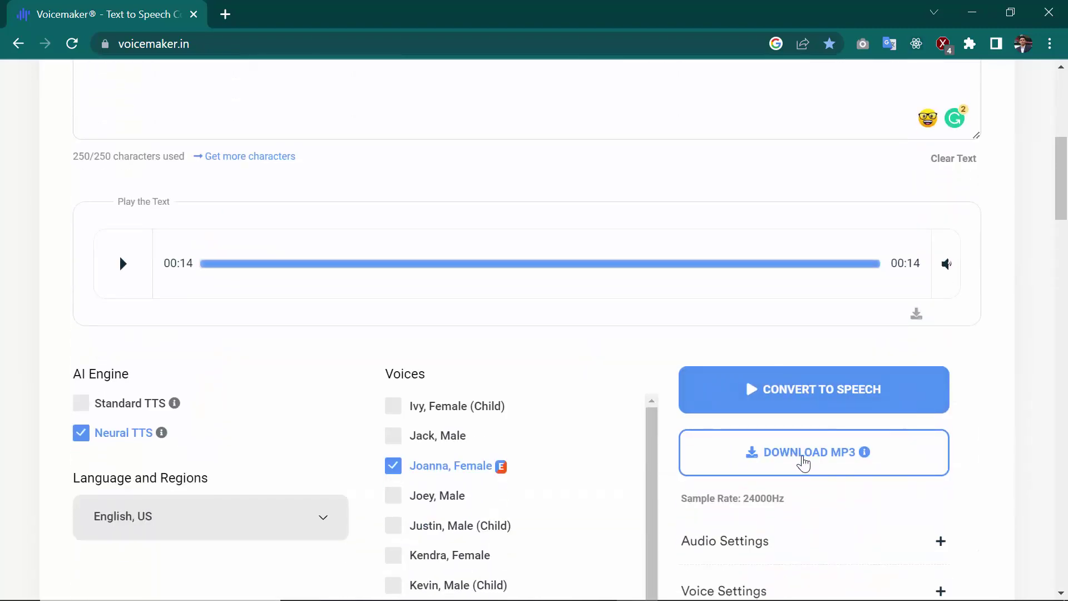
Download the speech MP3 and reveal it in the Downloads folder
click(803, 461)
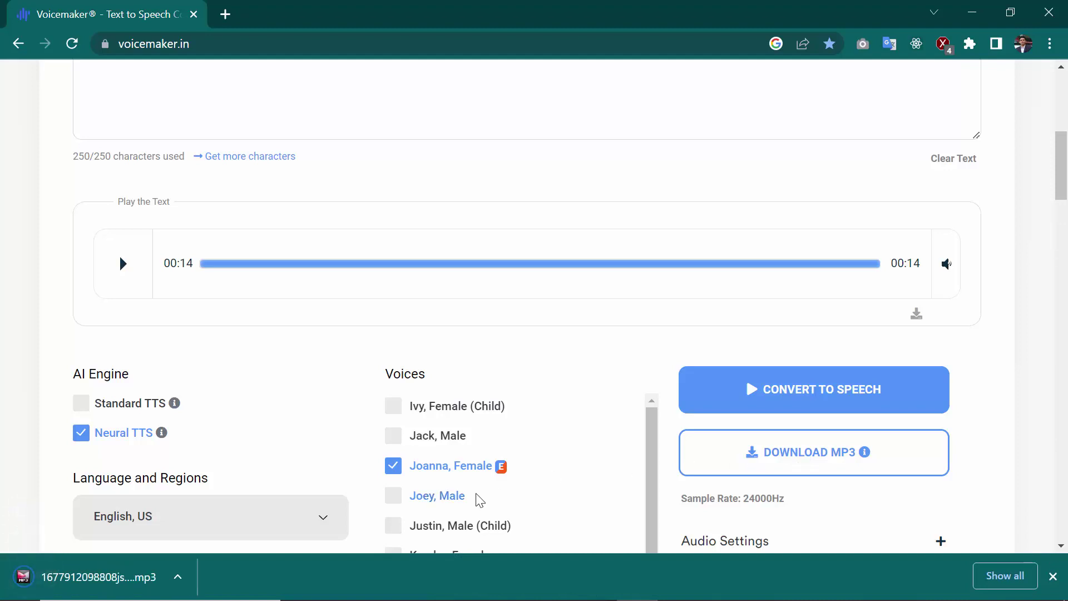
click(178, 577)
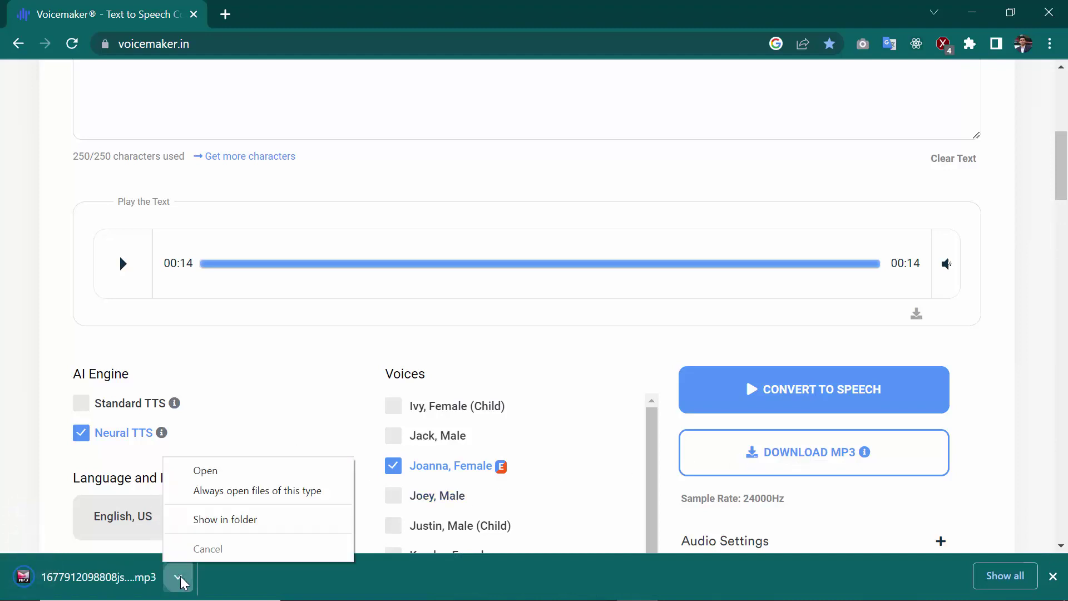
click(227, 524)
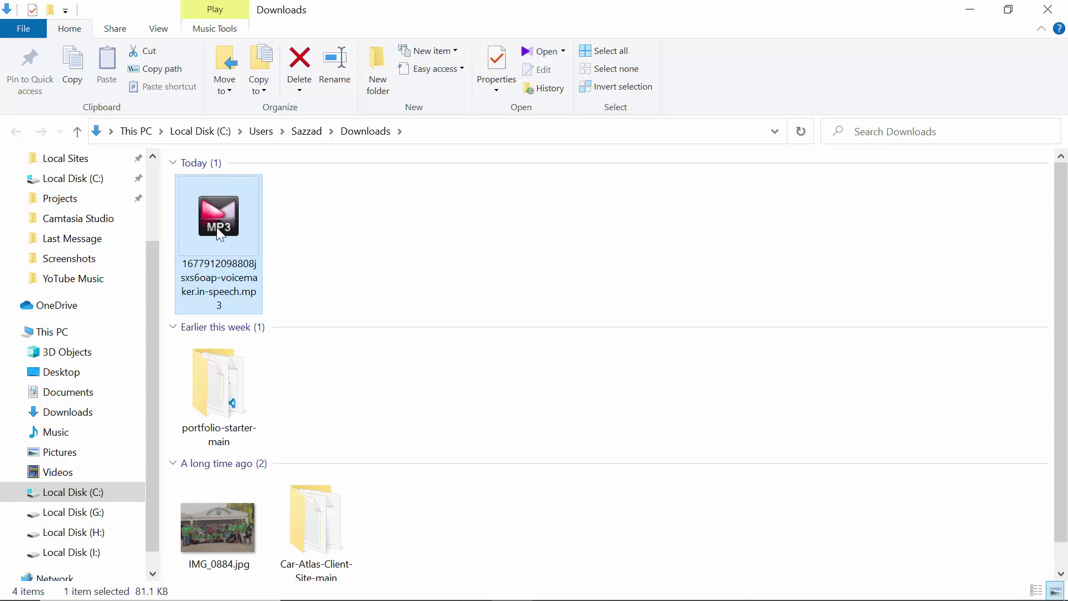
double_click(216, 227)
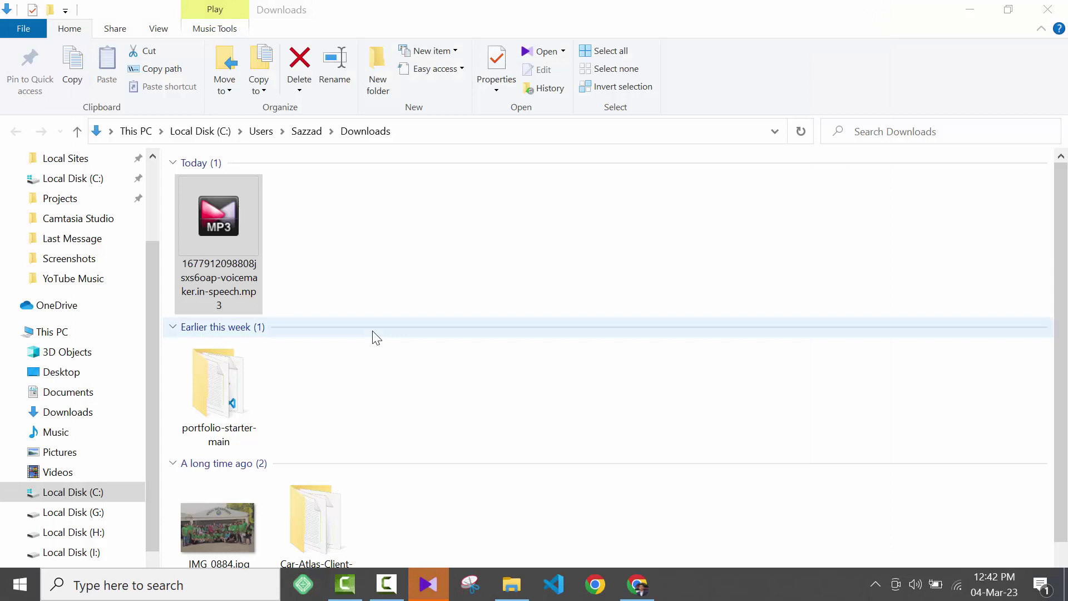
click(432, 590)
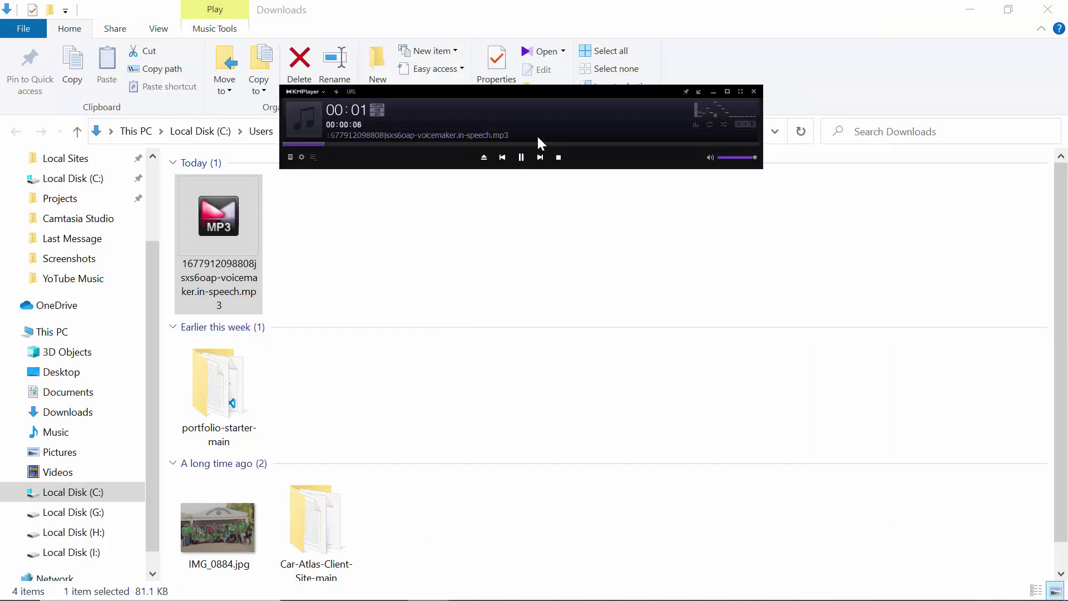
drag(495, 101, 497, 196)
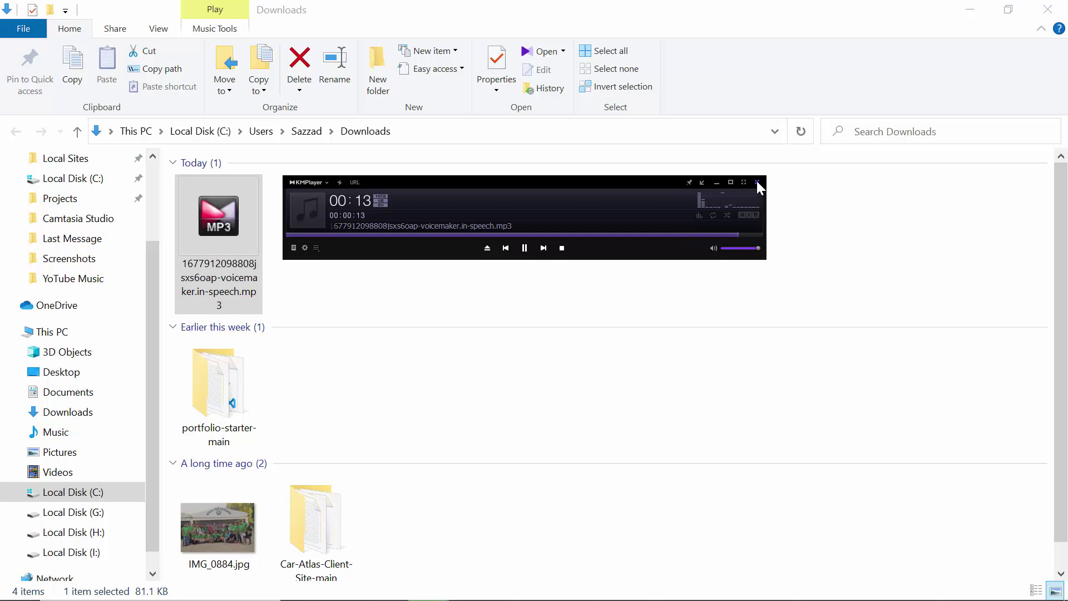
click(757, 181)
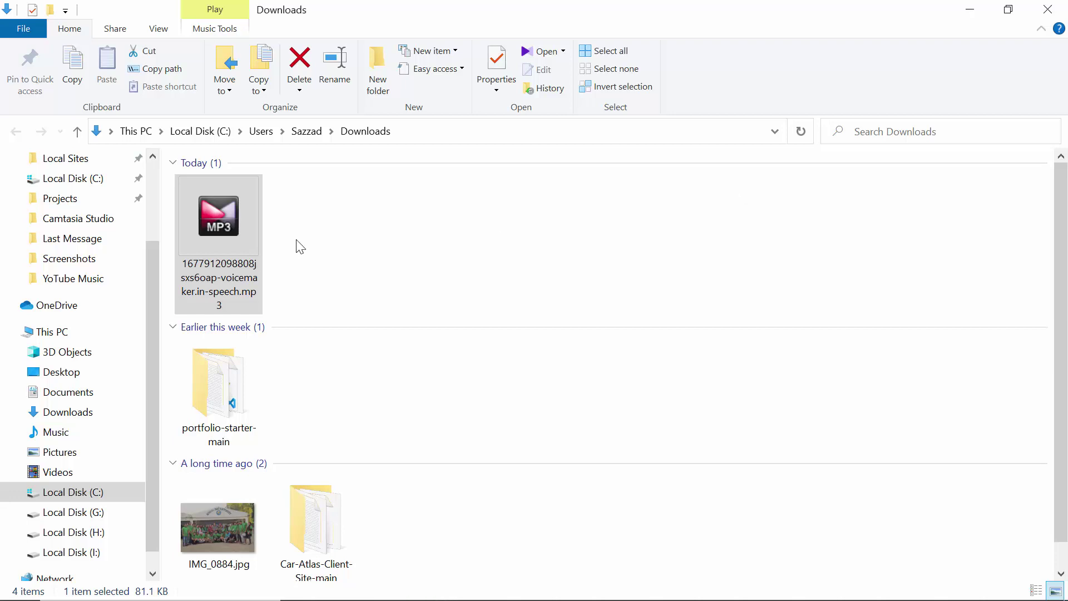
drag(308, 219, 201, 258)
drag(315, 242, 260, 259)
click(305, 240)
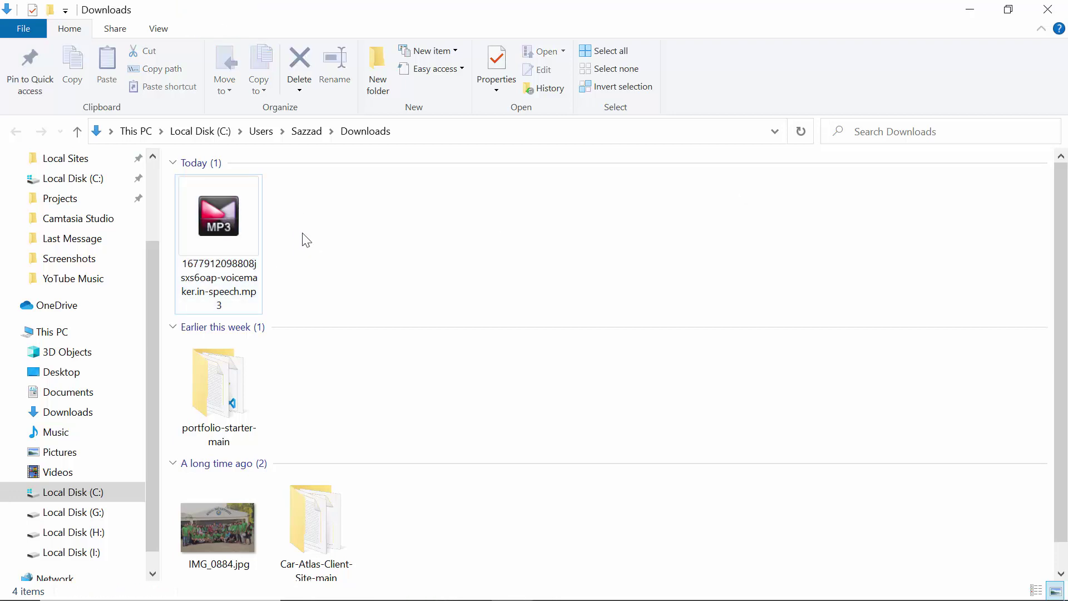
drag(291, 228, 267, 263)
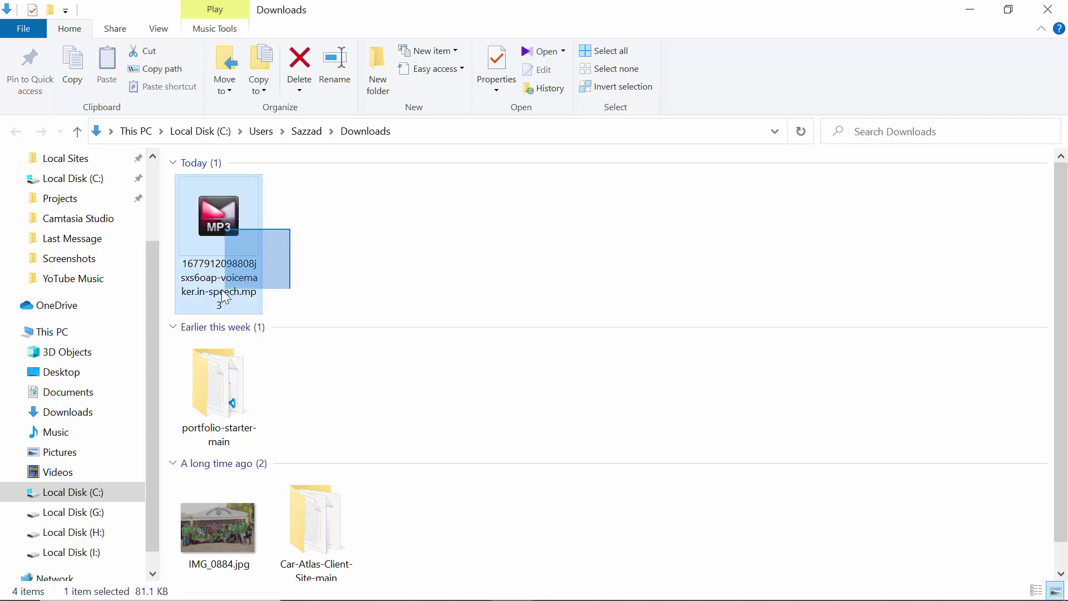
click(289, 243)
mouse_move(288, 217)
mouse_down()
mouse_move(212, 294)
mouse_move(194, 297)
mouse_move(284, 258)
mouse_move(212, 295)
mouse_move(293, 270)
mouse_up()
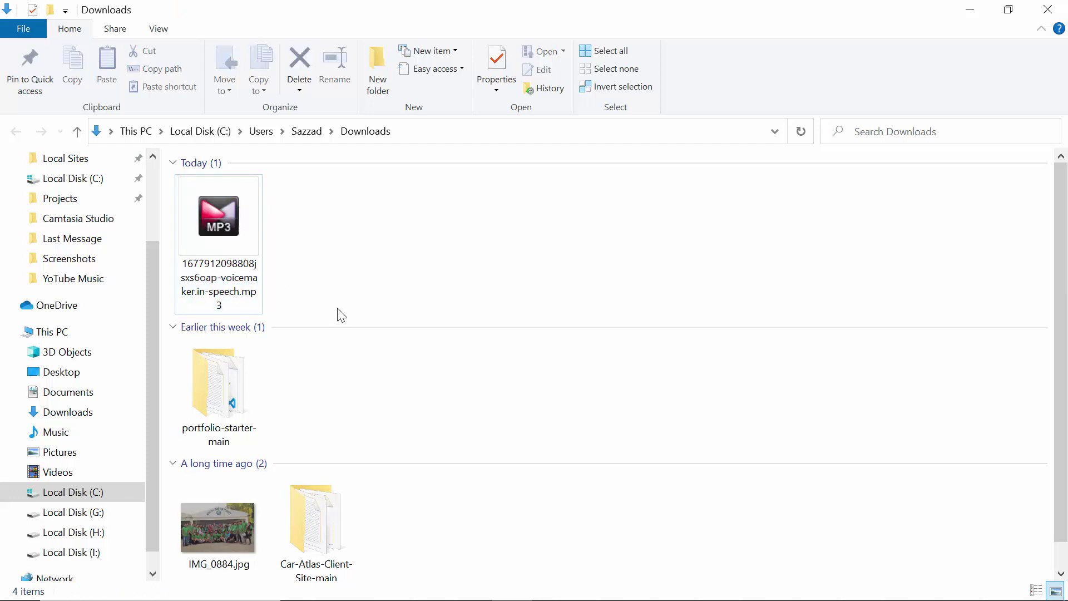